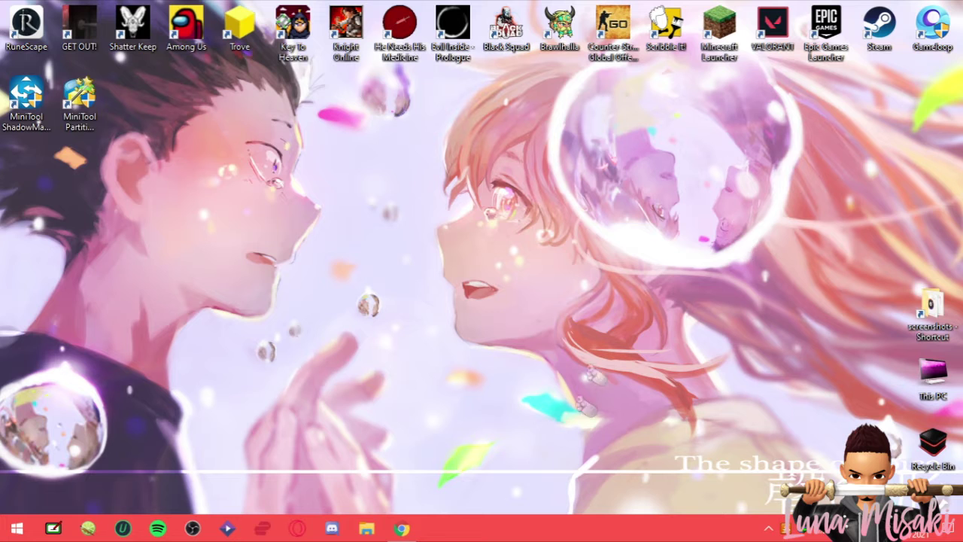
Open the MiniTool free partition manager page from the browser's search results and start downloading the Free Edition of Partition Wizard
click(402, 529)
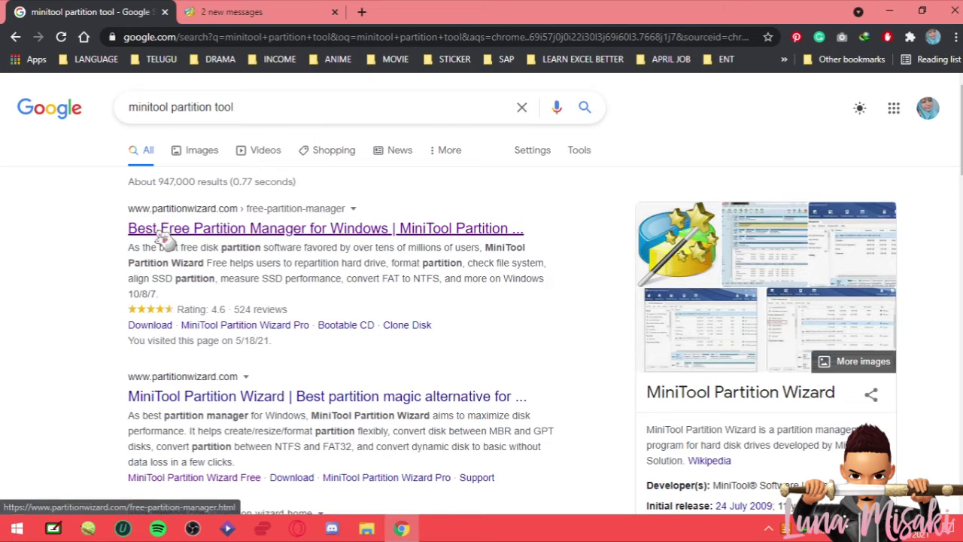
click(225, 231)
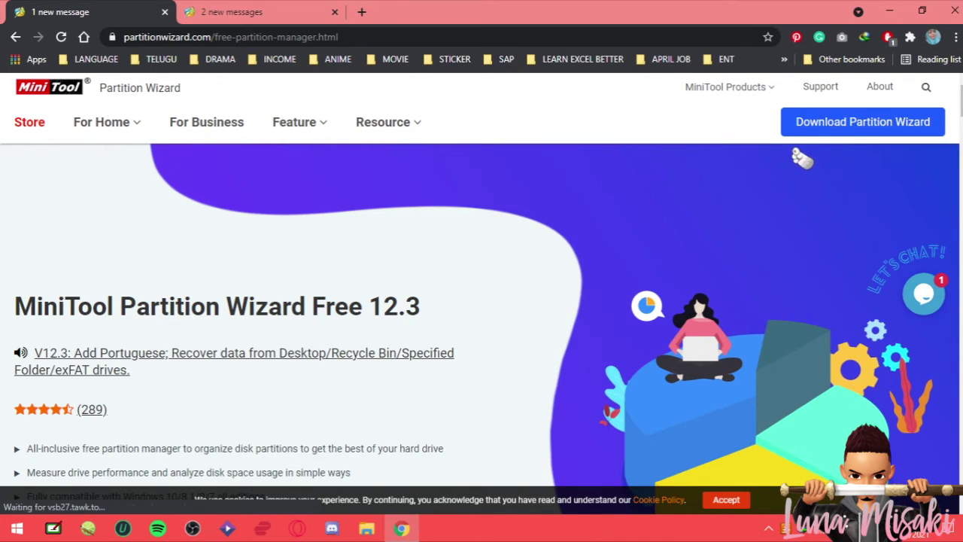
mouse_move(835, 134)
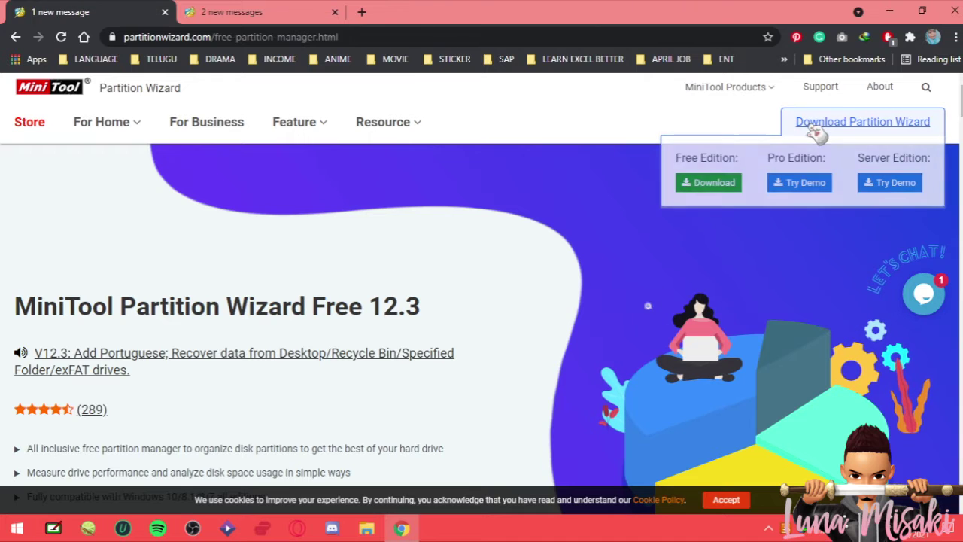
click(711, 190)
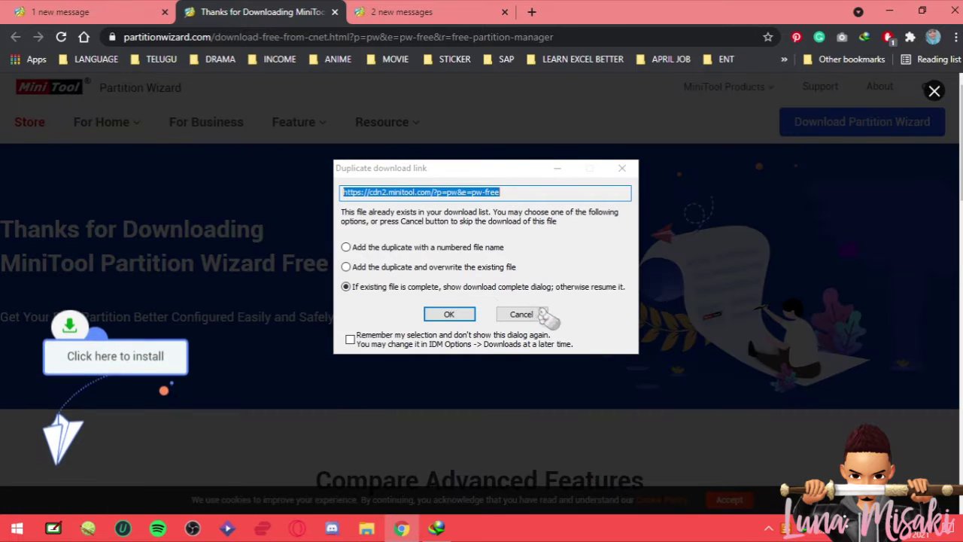
Cancel the duplicate download, close the download and messages pages, and minimize the browser
click(519, 314)
click(334, 12)
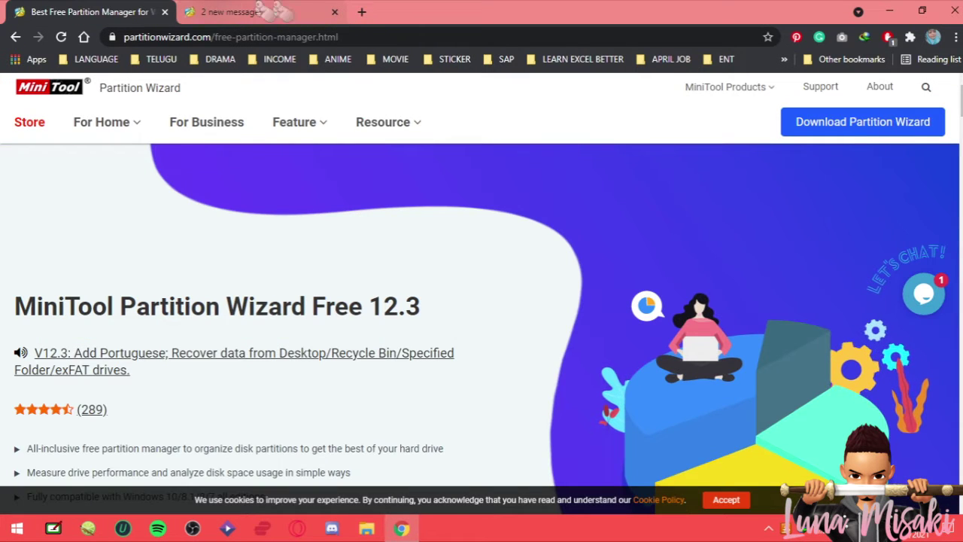
click(335, 12)
click(894, 10)
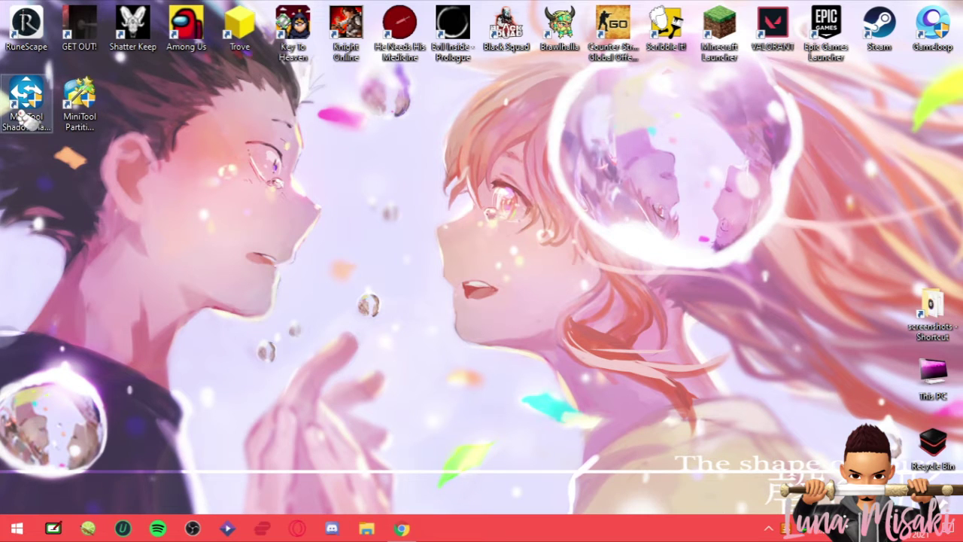
Launch MiniTool Partition Wizard from the desktop, dismiss the ShadowMaker message and examine the partitions listed under Disk 2
double_click(90, 111)
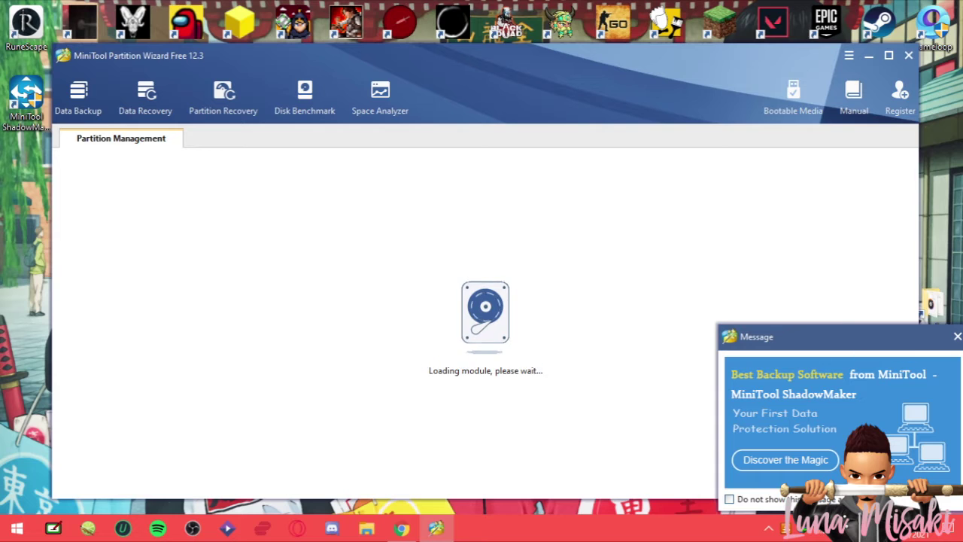
click(957, 337)
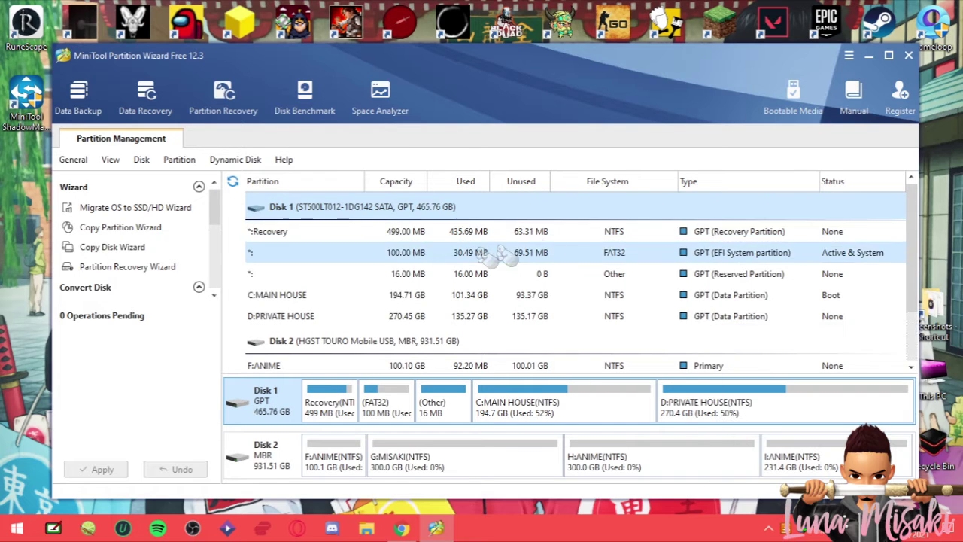
scroll(795, 275, down, 2)
scroll(795, 275, up, 2)
scroll(790, 278, down, 2)
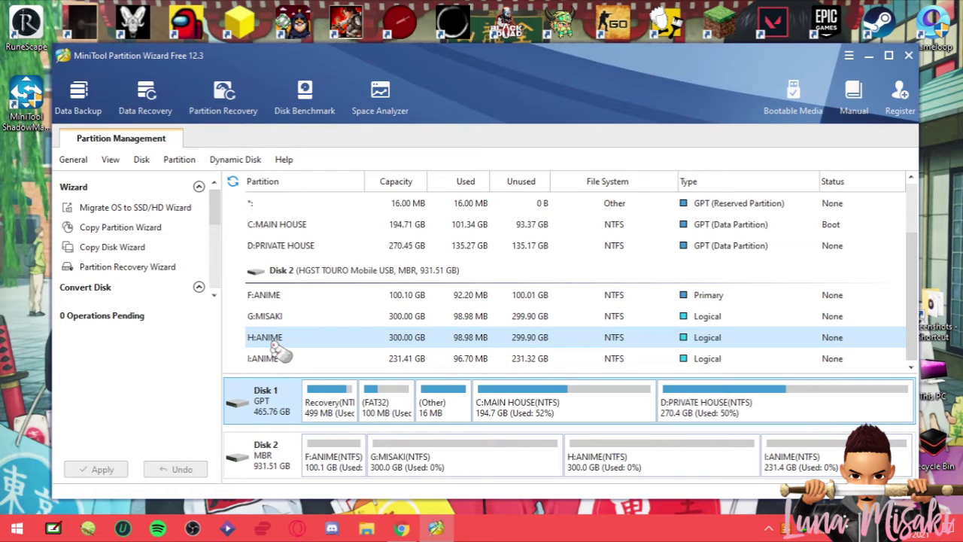
Check the drives under This PC in File Explorer, and inspect the F: and G: partitions on Disk 2 in Partition Wizard
click(366, 529)
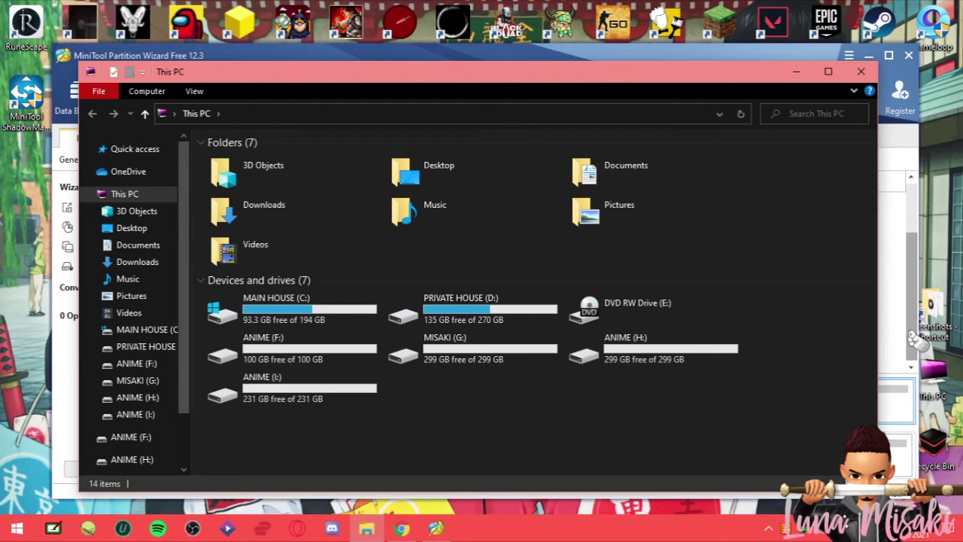
click(796, 72)
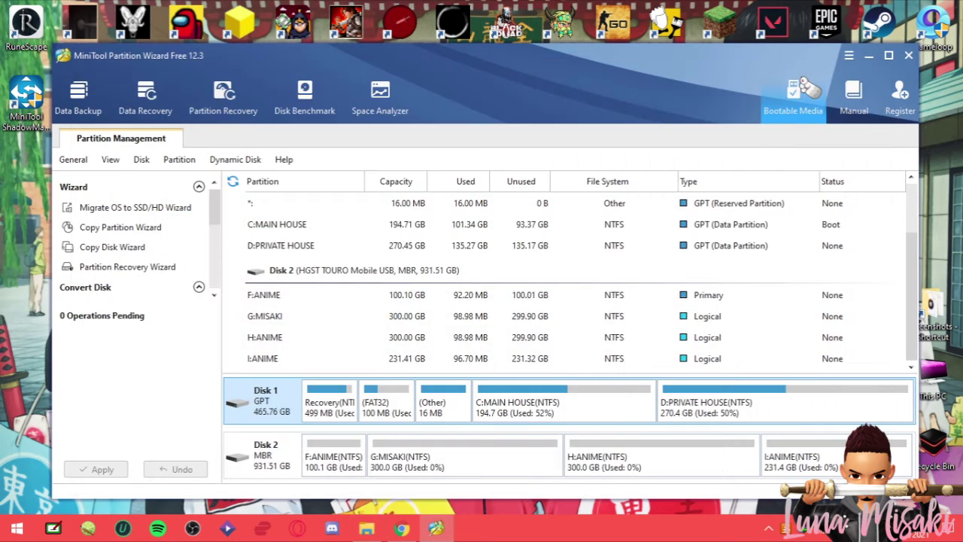
click(340, 466)
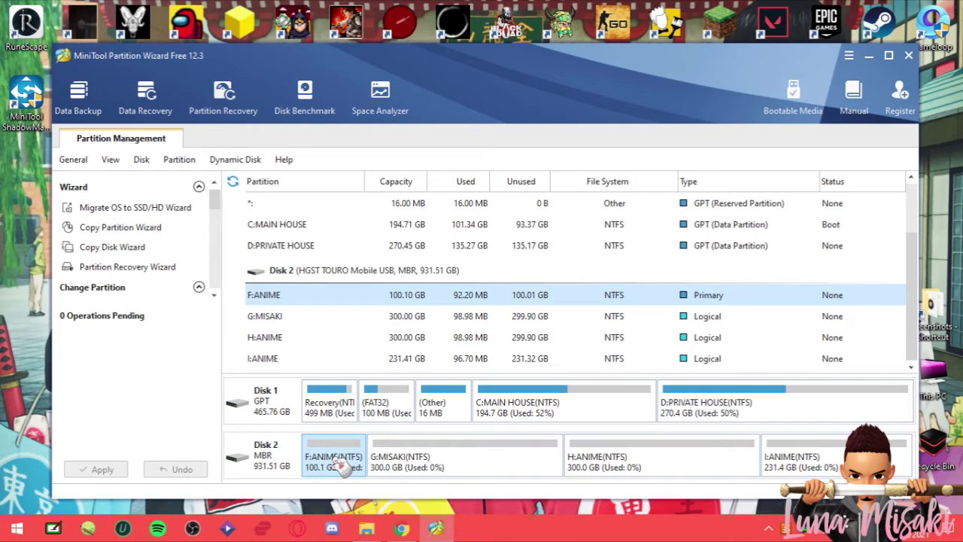
click(421, 466)
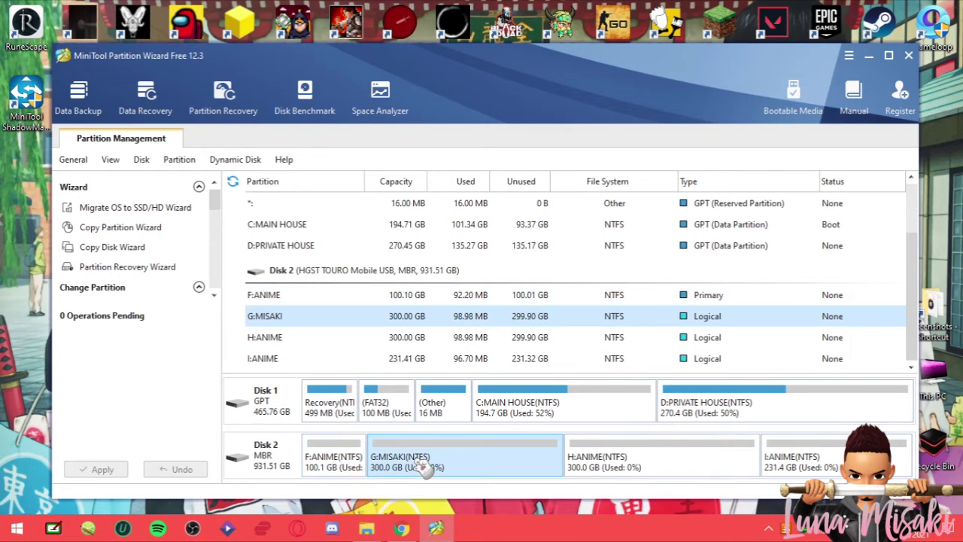
Delete the F: and G: partitions from Disk 2
click(327, 463)
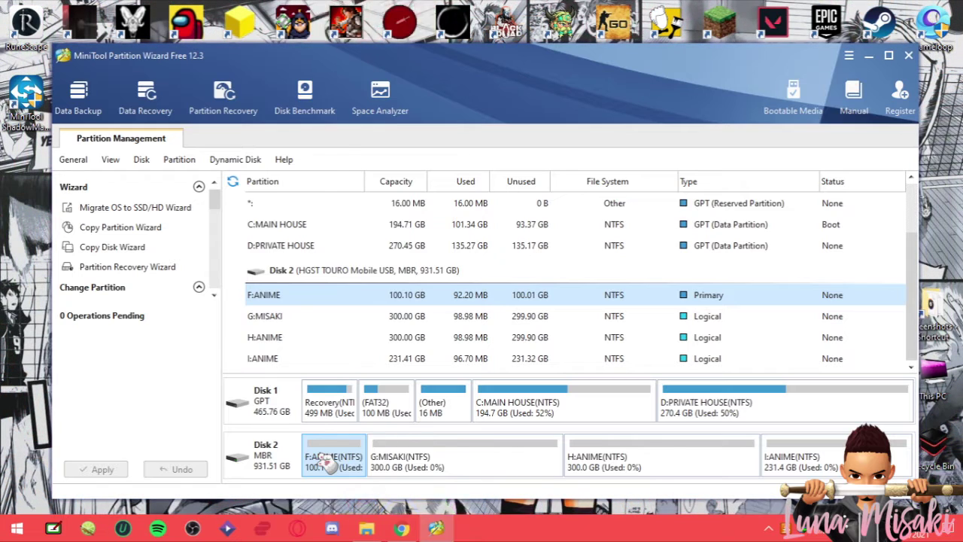
right_click(327, 463)
click(388, 60)
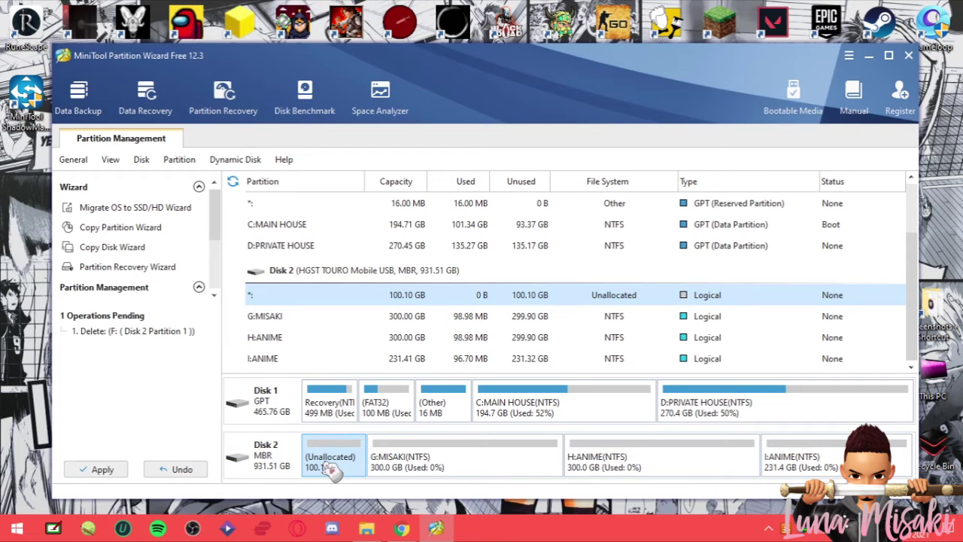
right_click(426, 461)
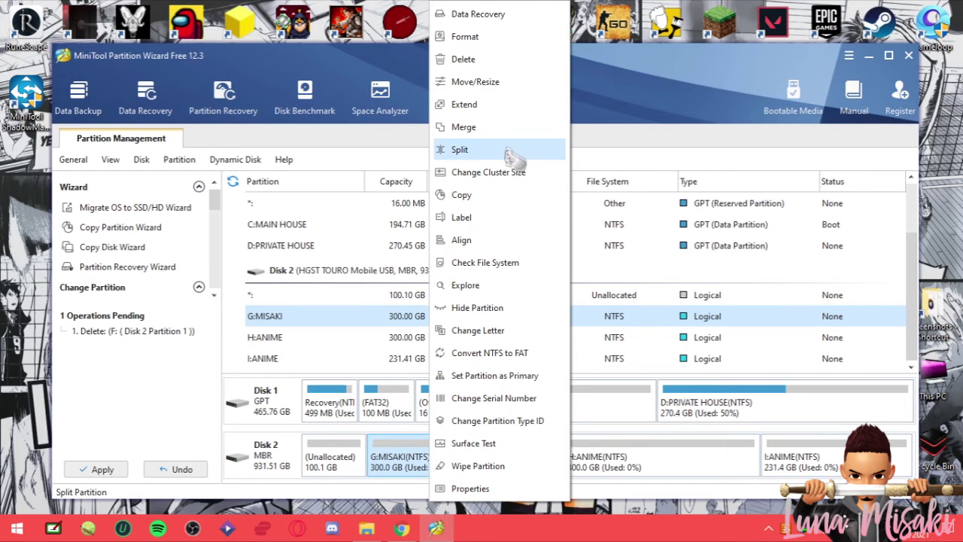
click(480, 62)
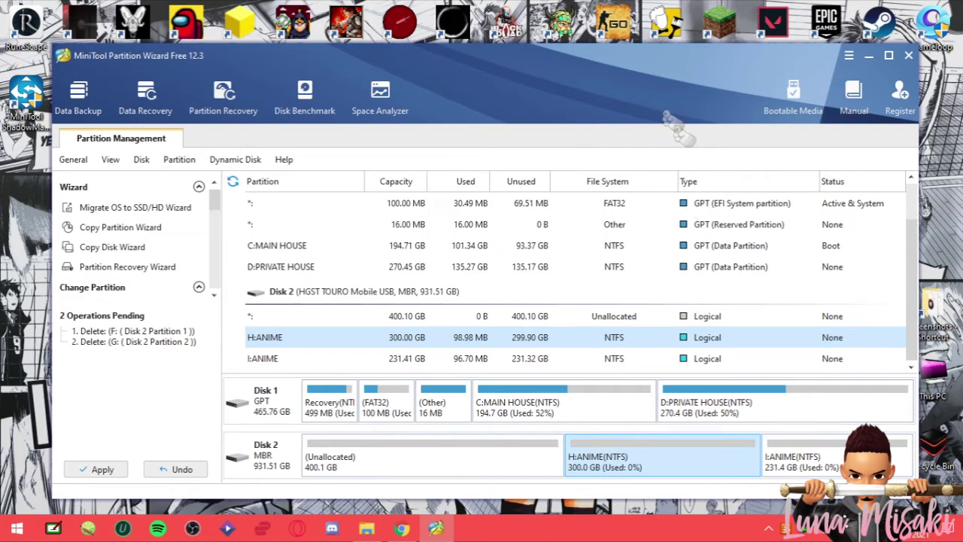
Delete the H: and I: partitions from Disk 2 and check the drives shown under This PC in File Explorer
right_click(635, 459)
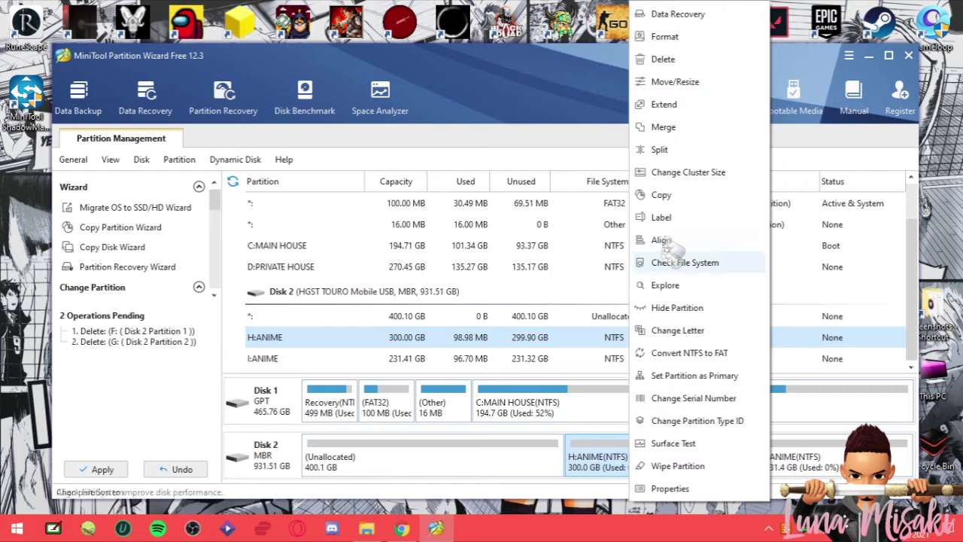
click(665, 58)
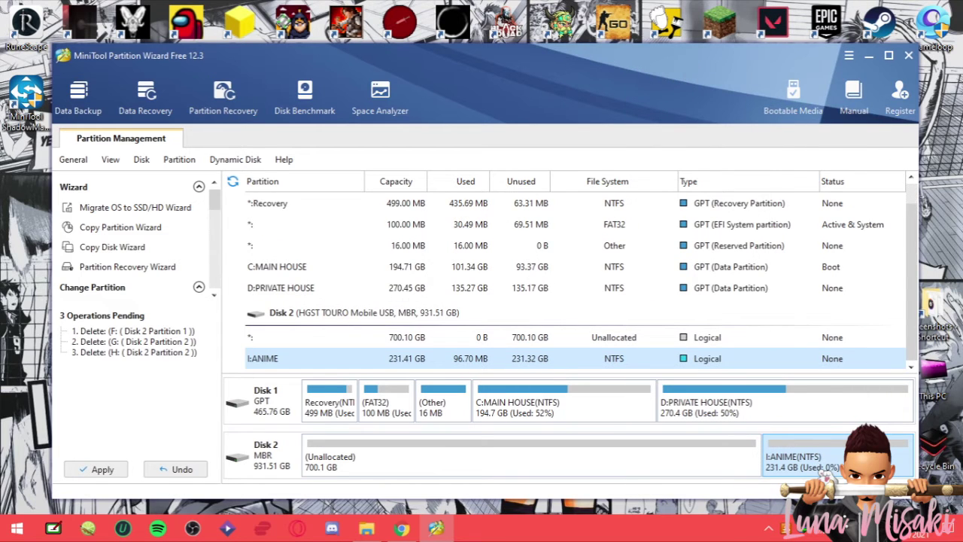
right_click(827, 459)
click(829, 58)
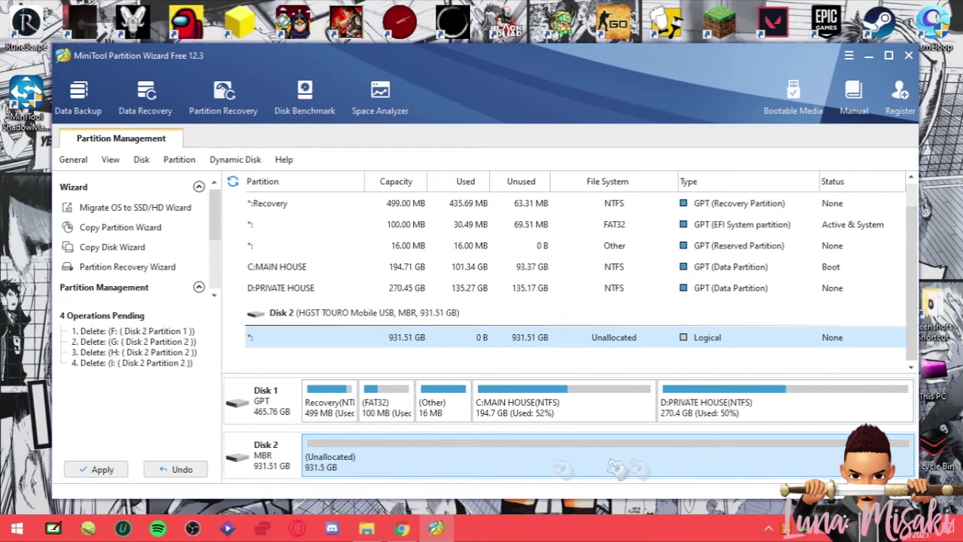
click(369, 530)
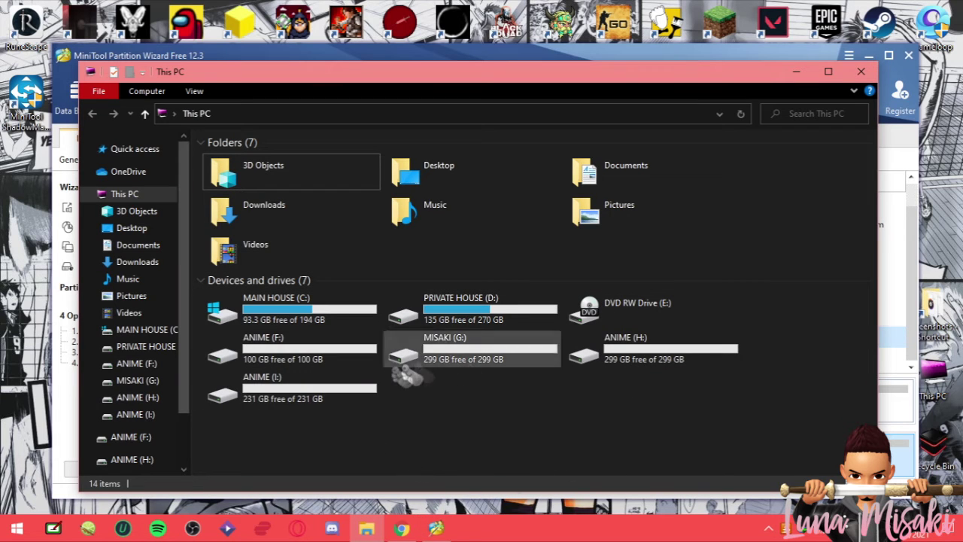
click(796, 73)
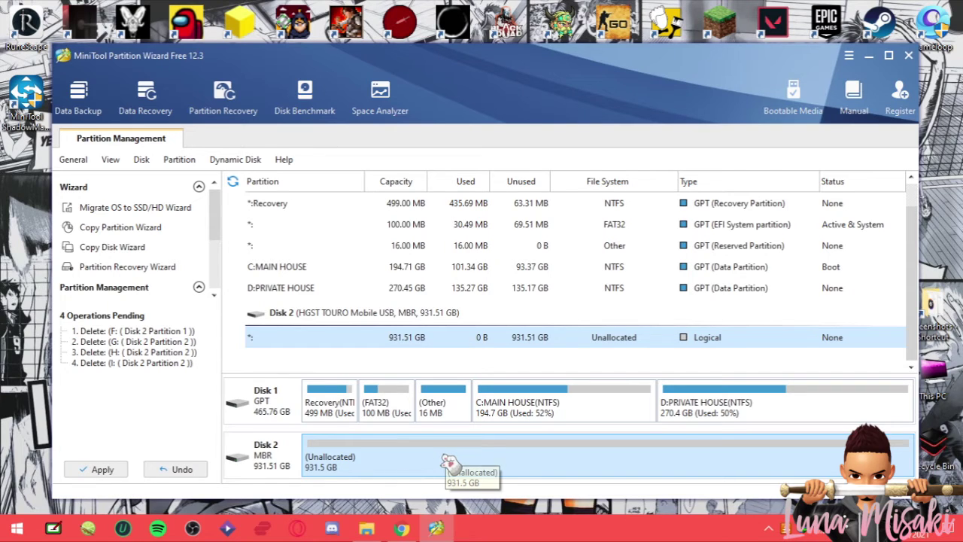
Create a 150 GB primary NTFS partition labelled ANIME 2020 with drive letter F: in Disk 2's unallocated space
right_click(543, 459)
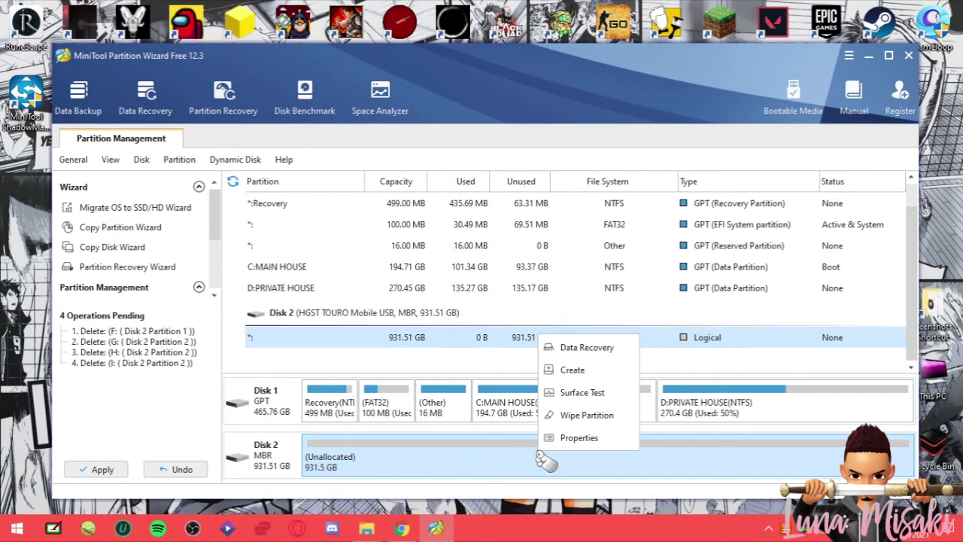
click(586, 376)
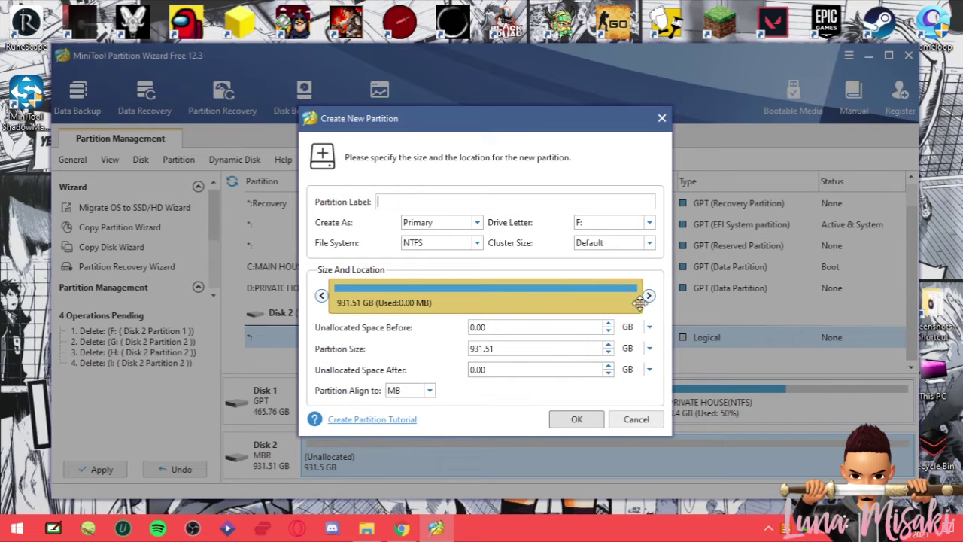
drag(644, 309, 397, 313)
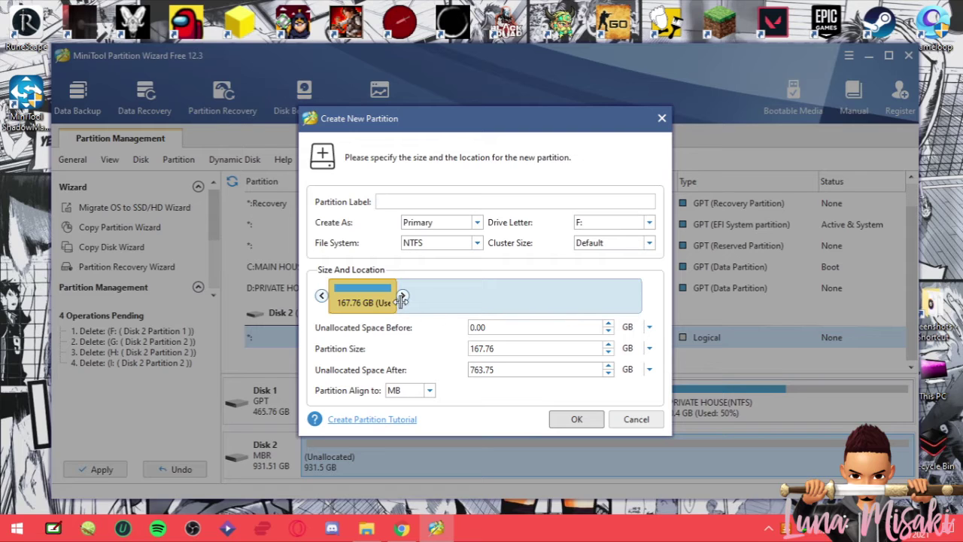
drag(402, 300, 398, 296)
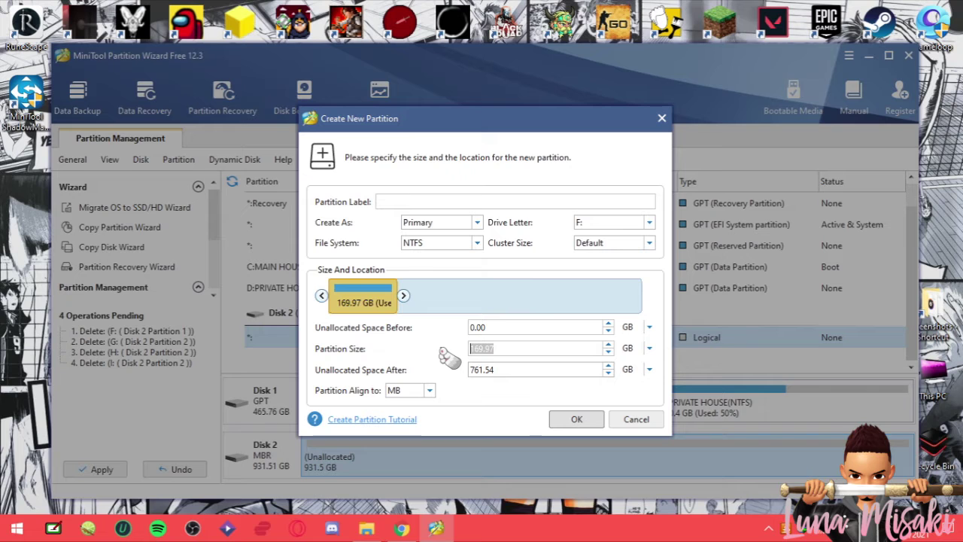
text(150)
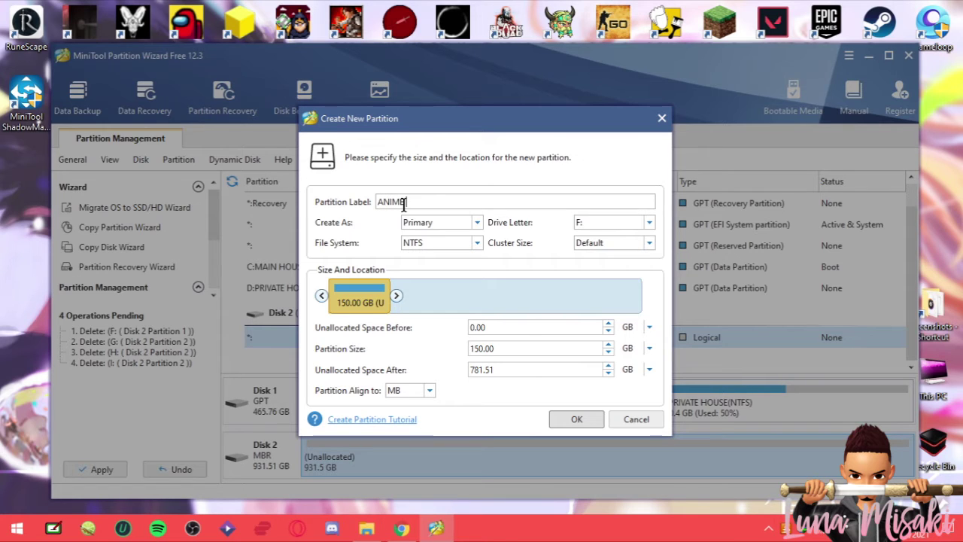
text(2020)
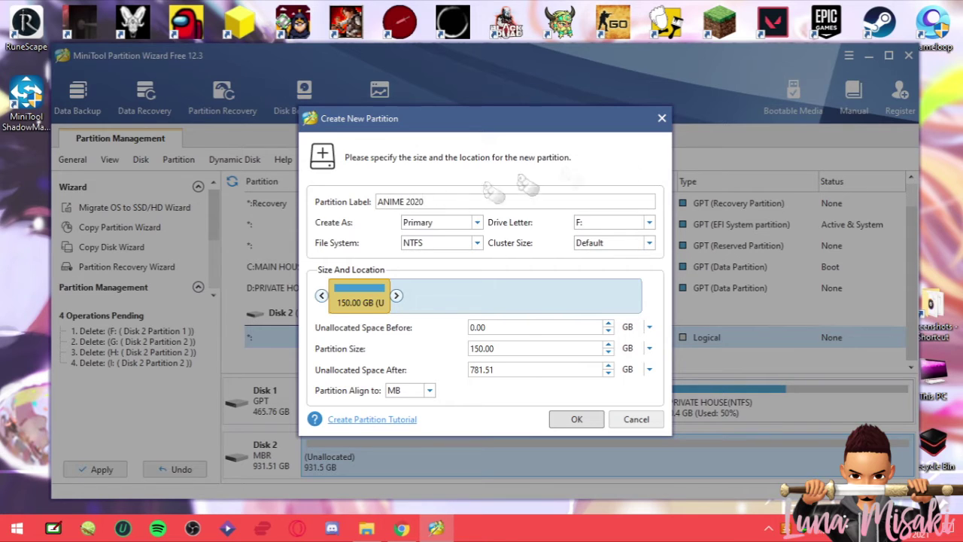
click(572, 425)
Create a primary NTFS partition of about 241 GB labelled DRAMA with drive letter G: in Disk 2's unallocated space
click(460, 466)
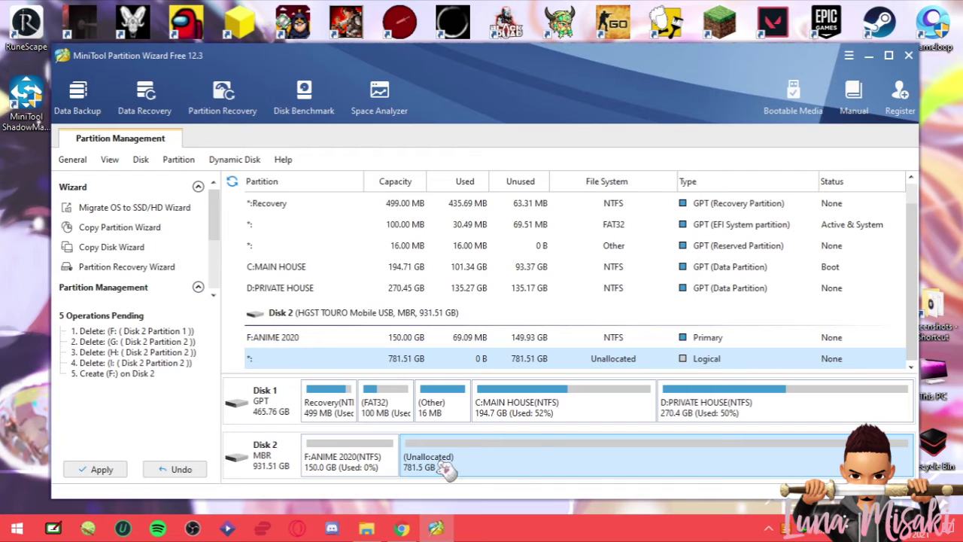
right_click(441, 478)
click(493, 386)
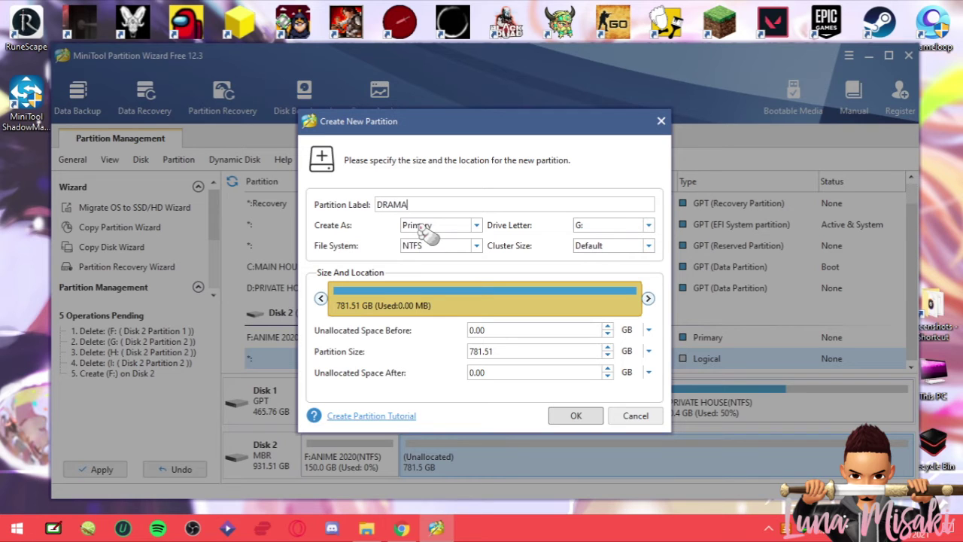
drag(644, 308, 435, 296)
click(578, 416)
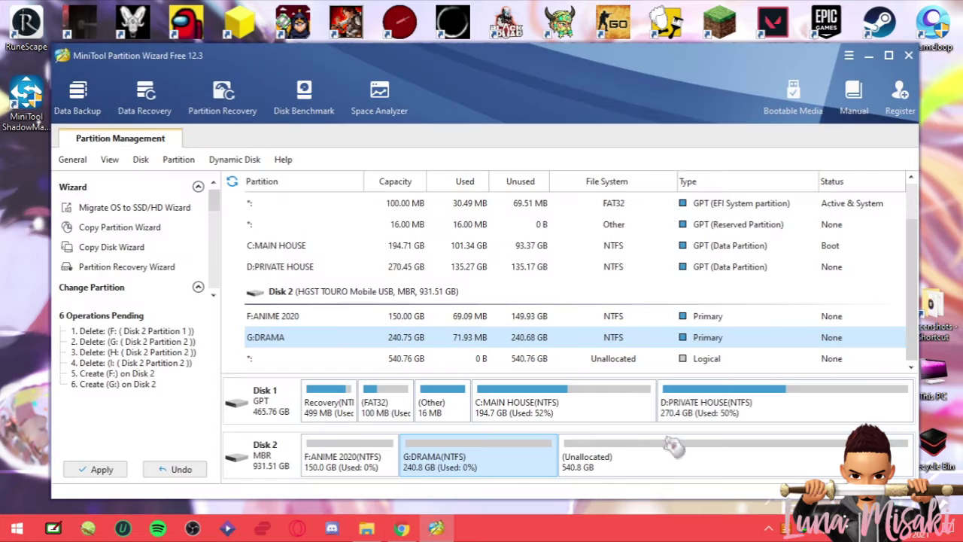
Create a primary NTFS partition labelled PRIVATE with drive letter H: using all of Disk 2's remaining unallocated space
right_click(662, 458)
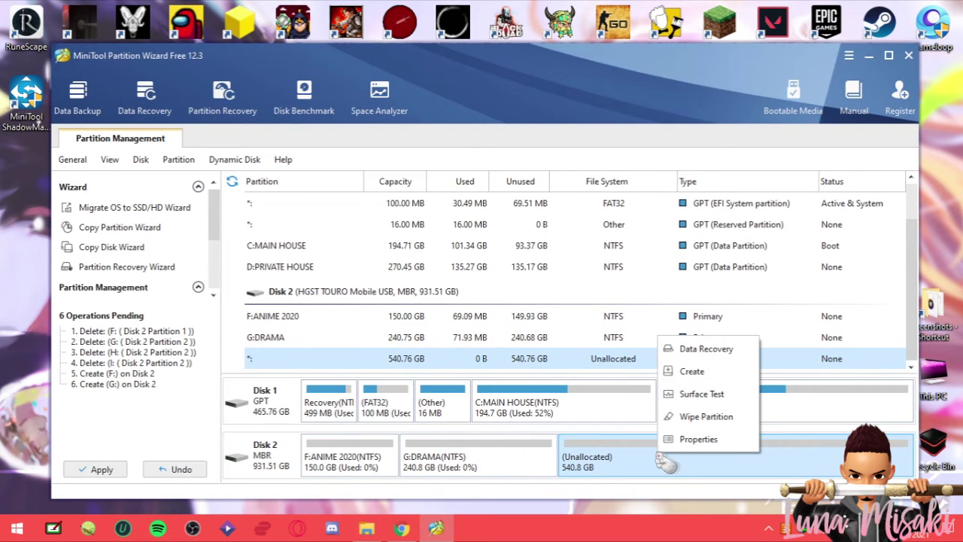
click(716, 373)
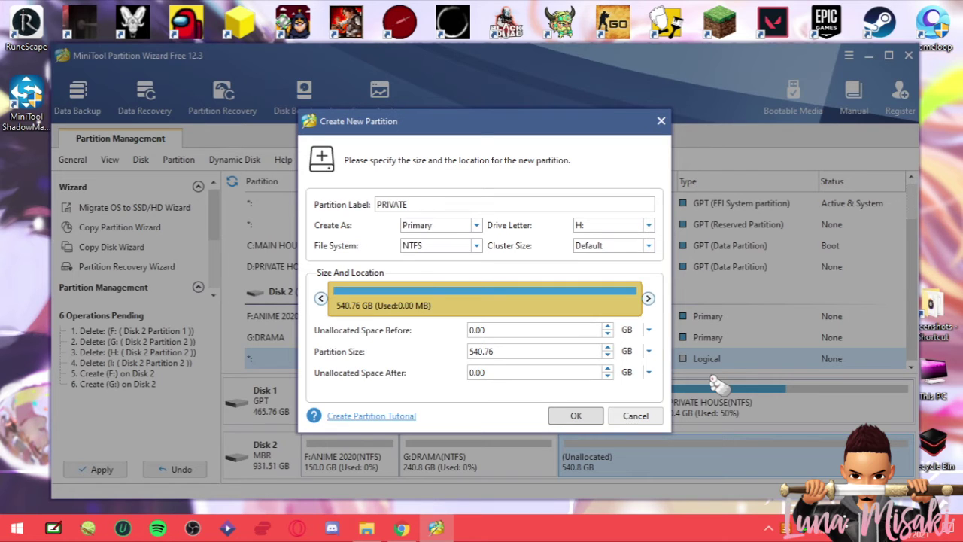
click(572, 417)
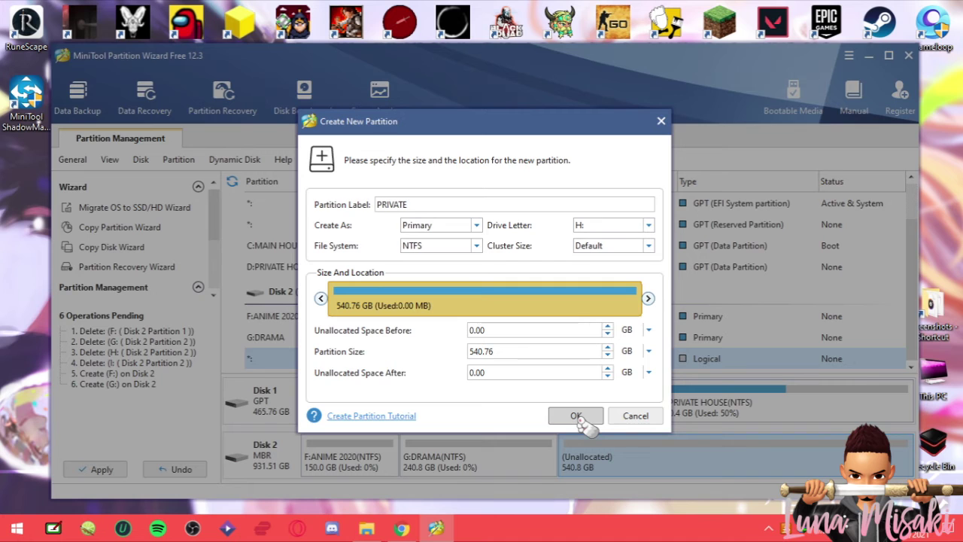
click(578, 418)
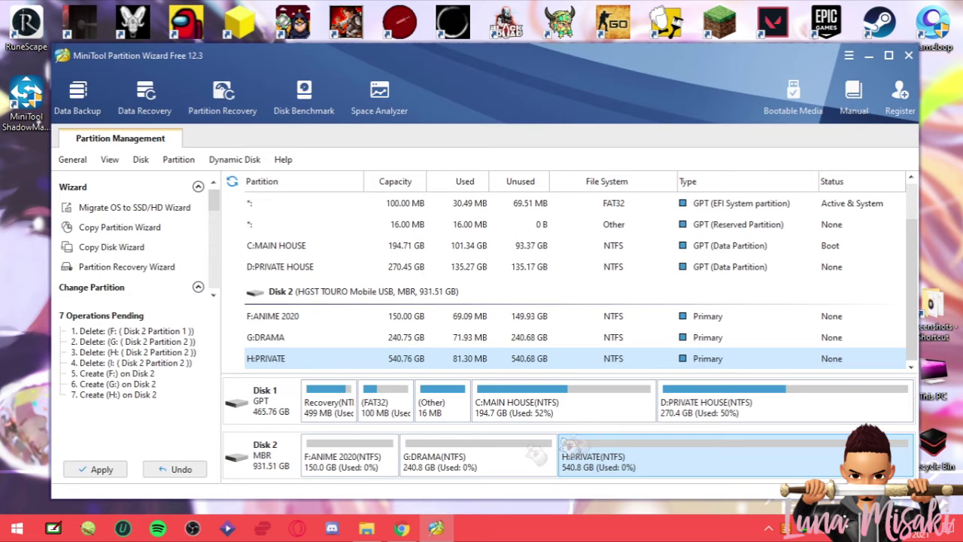
Review the planned ANIME 2020, DRAMA and PRIVATE partitions on Disk 2 by selecting each one in the disk map
click(365, 460)
click(466, 463)
click(599, 465)
click(364, 466)
click(473, 461)
click(606, 464)
click(378, 460)
click(540, 461)
click(618, 464)
click(367, 464)
click(463, 465)
click(620, 463)
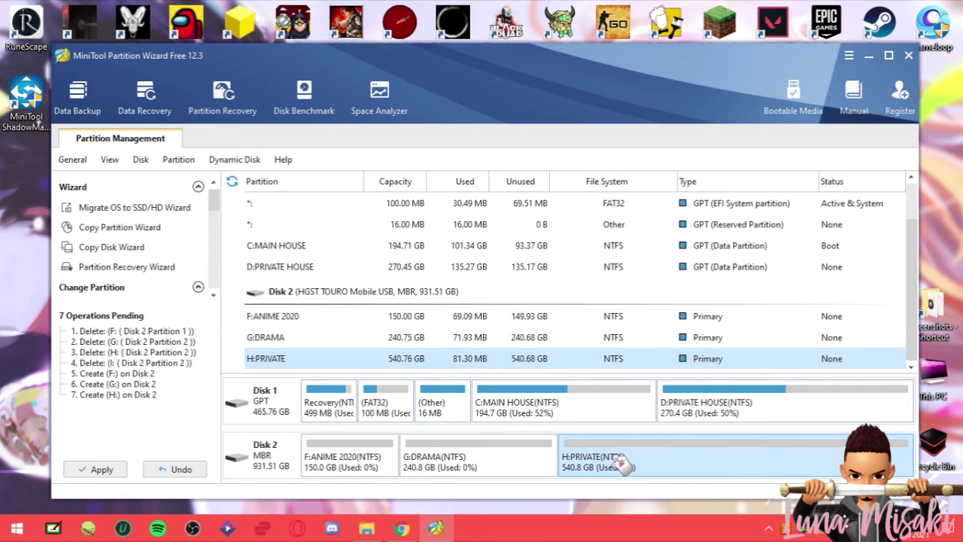
click(340, 451)
click(452, 457)
click(585, 466)
click(338, 455)
click(488, 459)
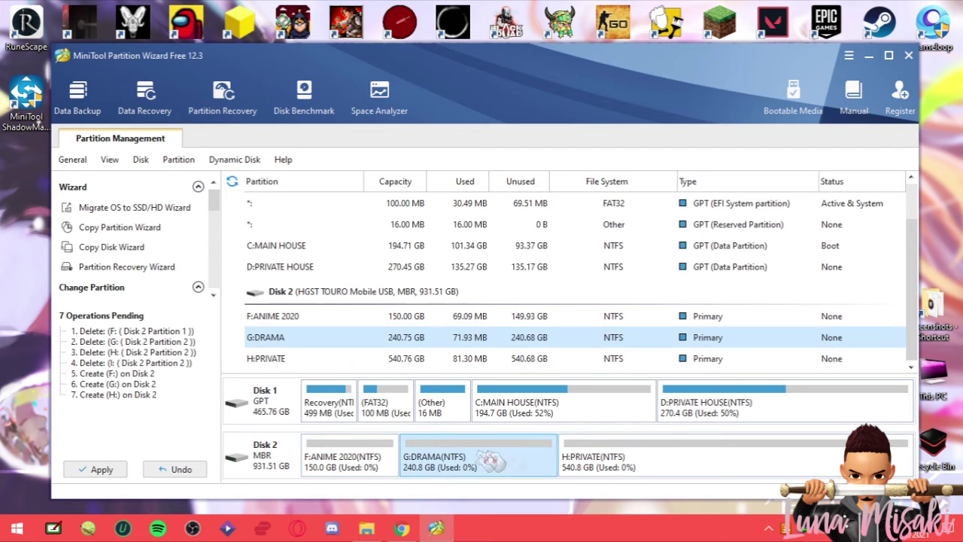
click(636, 462)
click(313, 454)
click(617, 467)
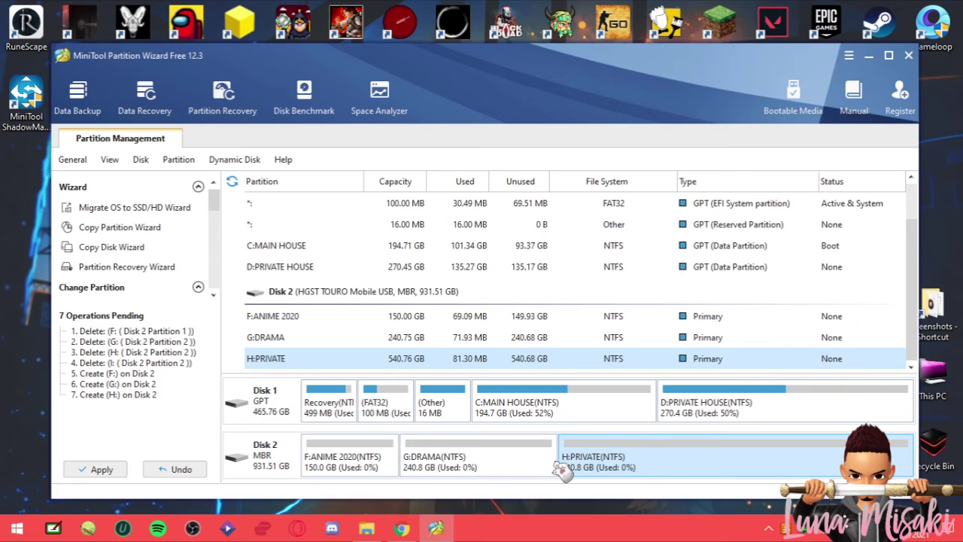
Apply all pending partition changes to Disk 2 and check the new drives under This PC in File Explorer
click(98, 470)
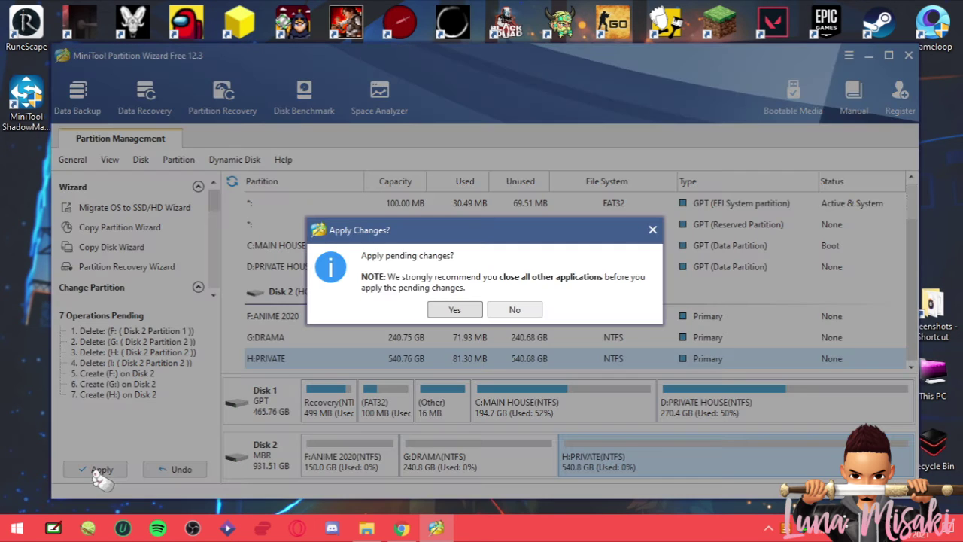
click(451, 312)
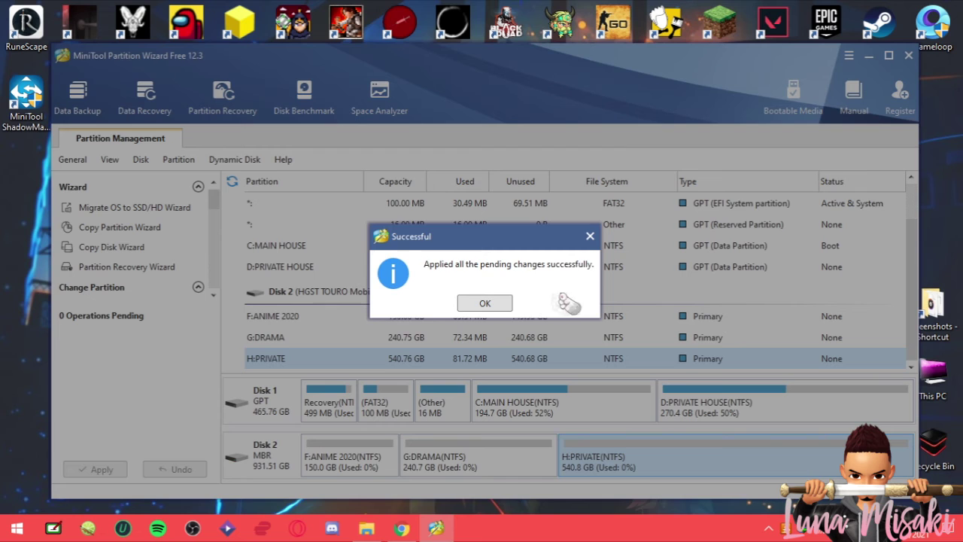
click(497, 303)
click(366, 528)
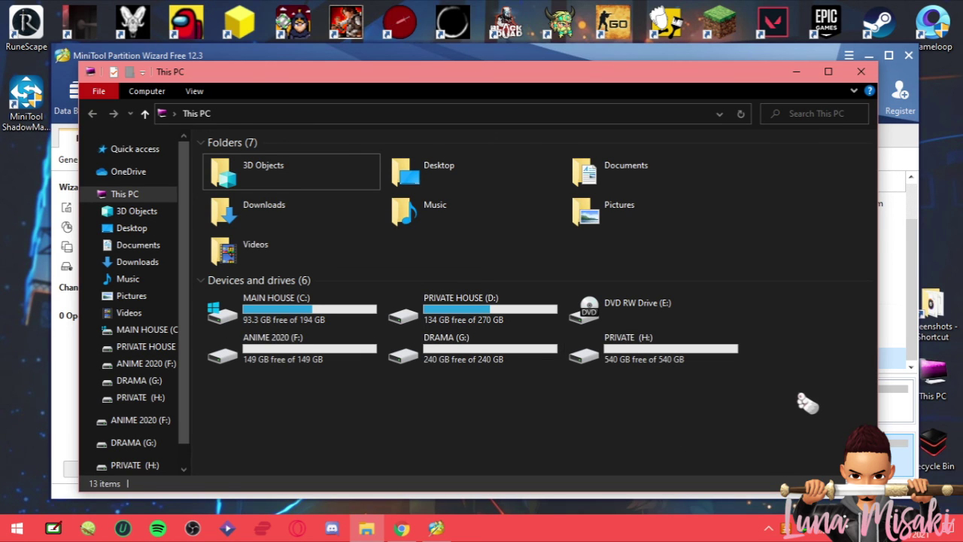
click(860, 73)
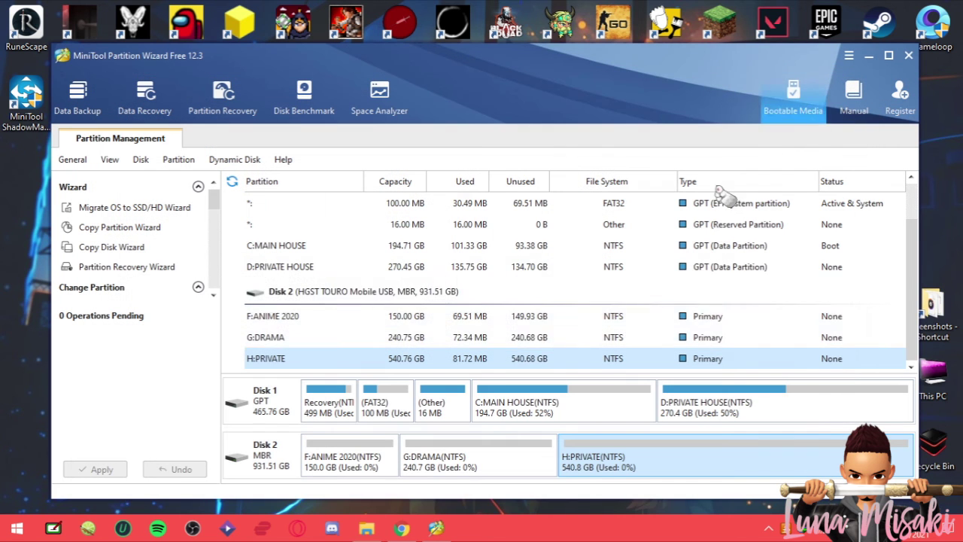
click(768, 528)
click(796, 472)
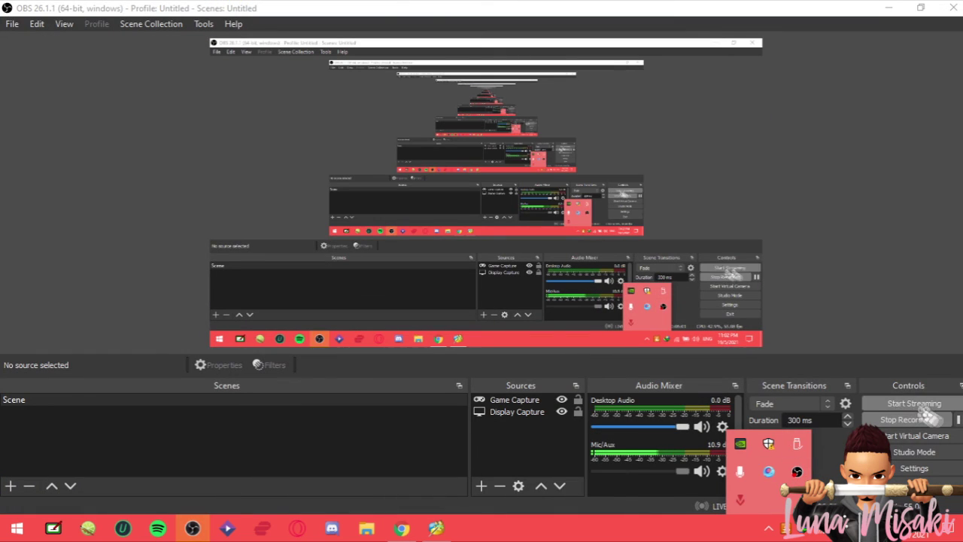